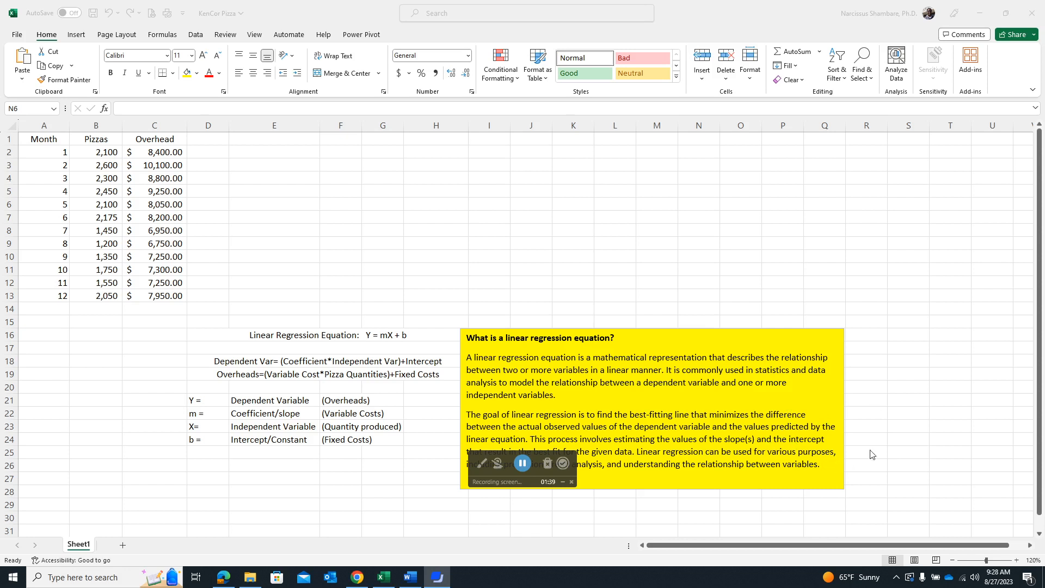
- Reposition the yellow linear regression text box so its top edge sits around row 17, below the space for a chart
{"action": "left_click", "coordinate": [697, 338]}
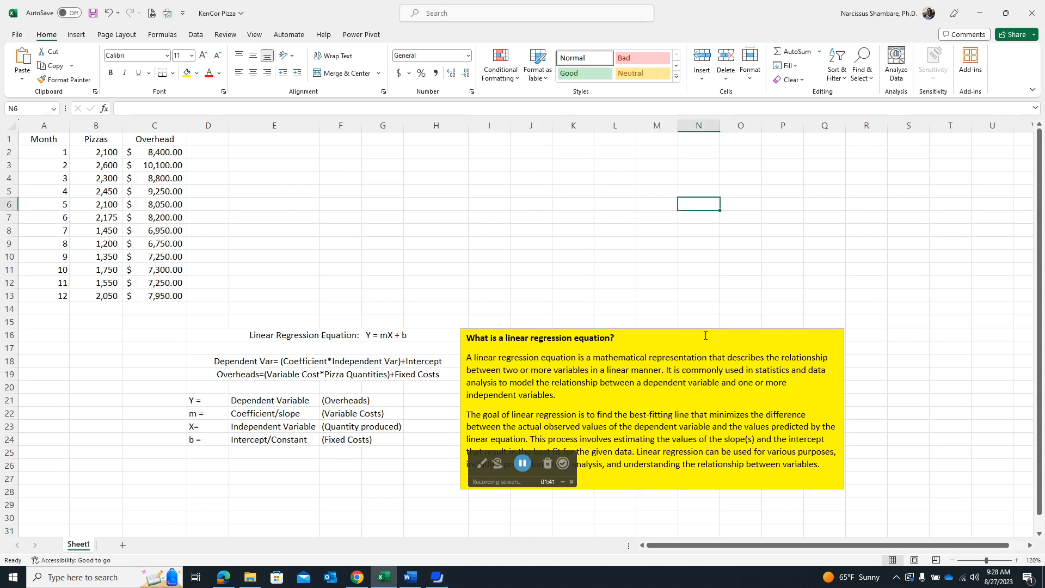
{"action": "left_click", "coordinate": [697, 338]}
{"action": "left_click_drag", "start_coordinate": [697, 330], "coordinate": [697, 281]}
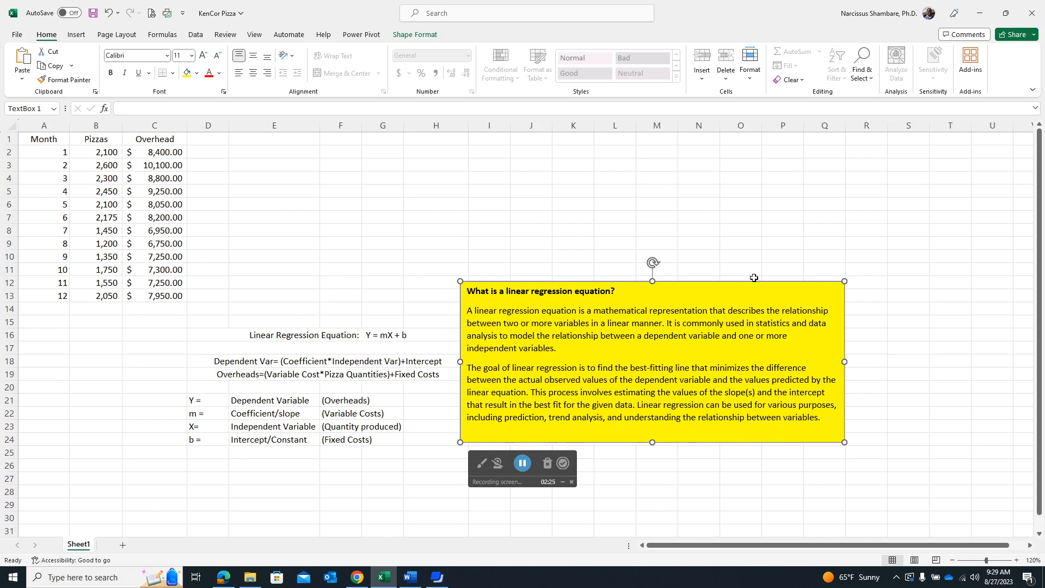
{"action": "left_click_drag", "start_coordinate": [721, 281], "coordinate": [716, 343]}
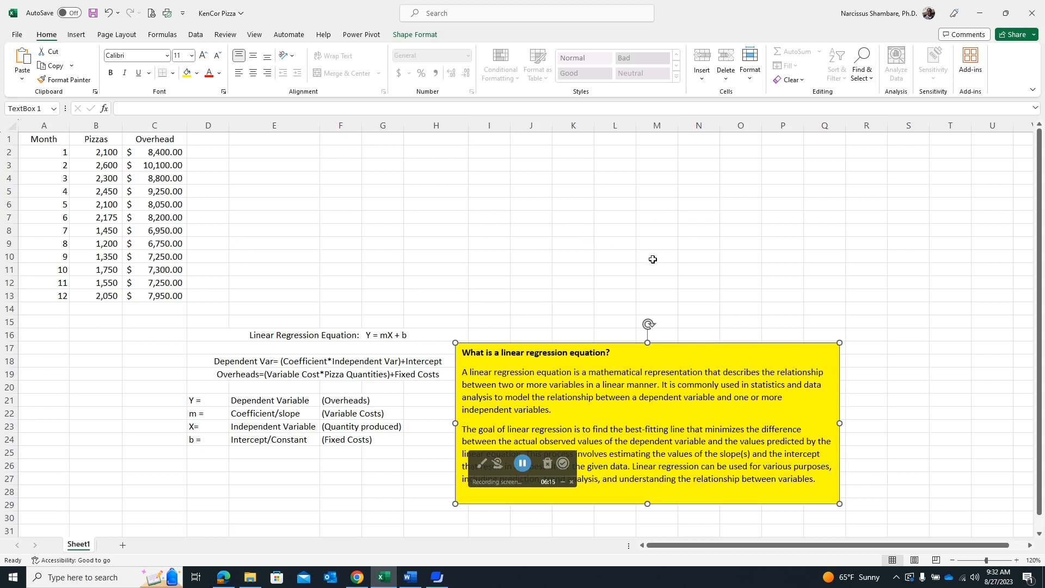
{"action": "left_click", "coordinate": [483, 321]}
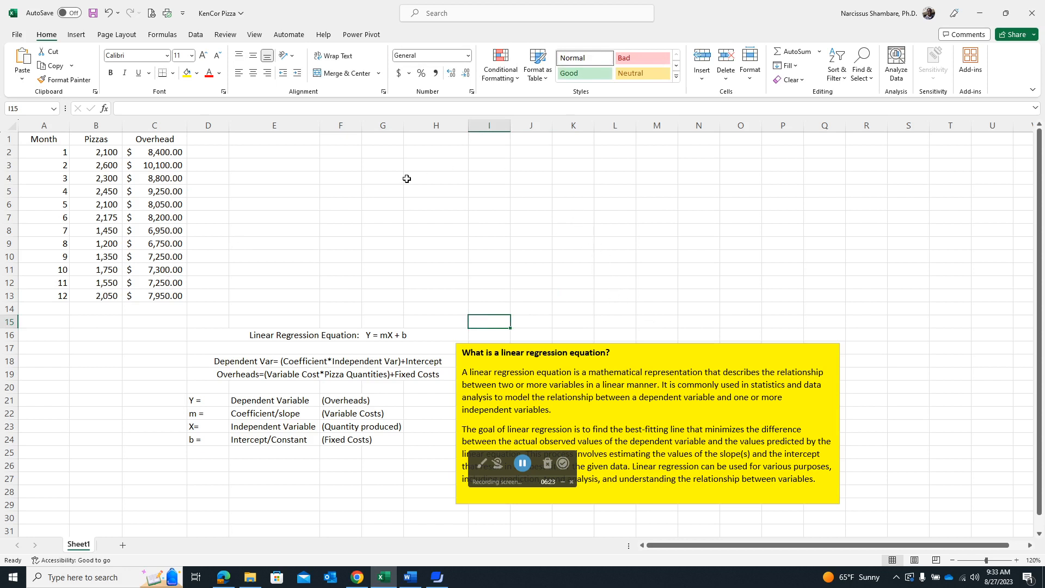
- Insert a markers-only scatter chart of the Pizzas and Overhead data in B1:C13 and place it beside the table, above row 16
{"action": "left_click", "coordinate": [77, 34]}
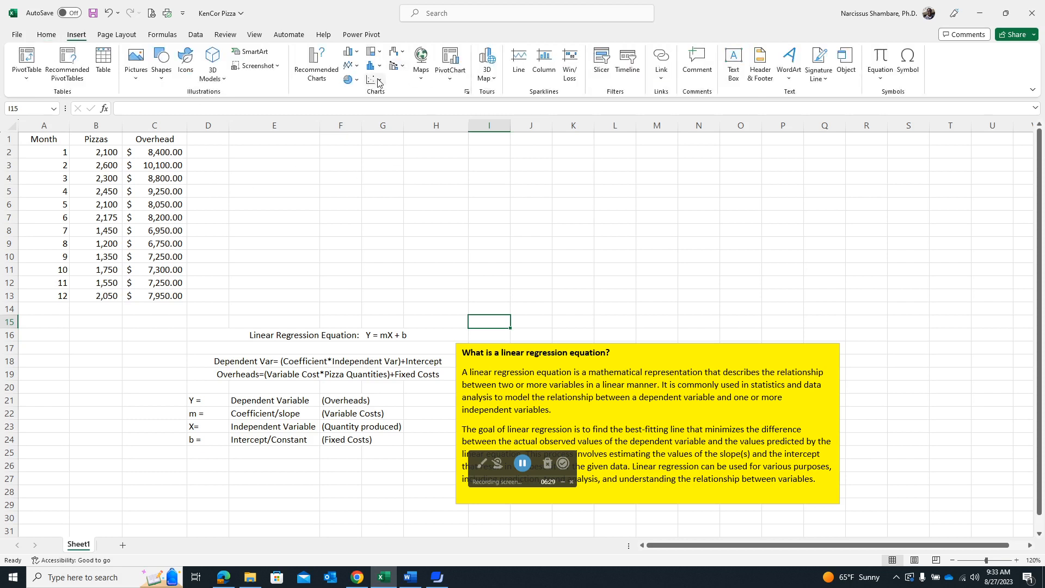
{"action": "left_click_drag", "start_coordinate": [96, 139], "coordinate": [185, 294]}
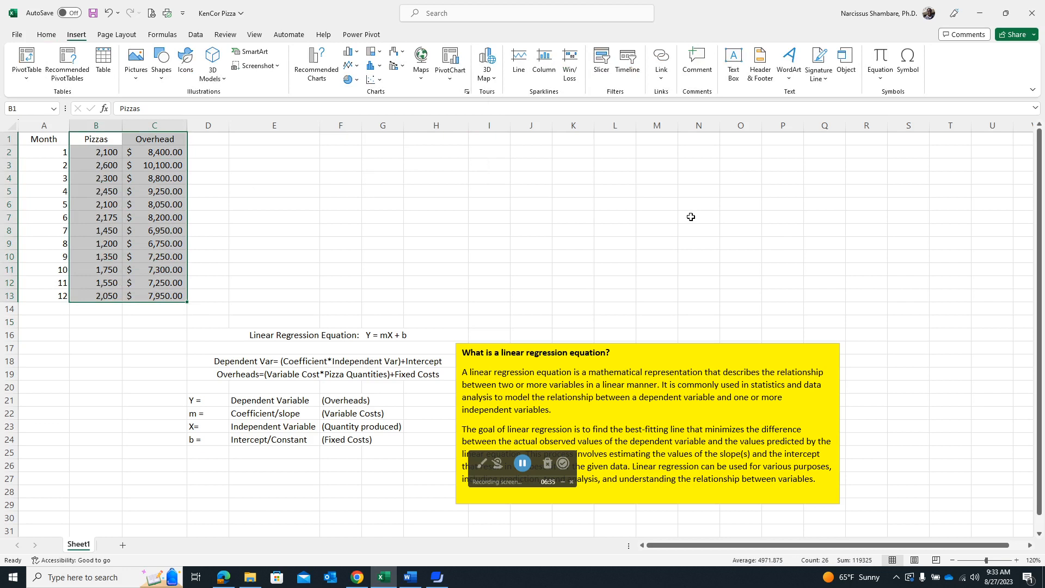
{"action": "left_click", "coordinate": [380, 80]}
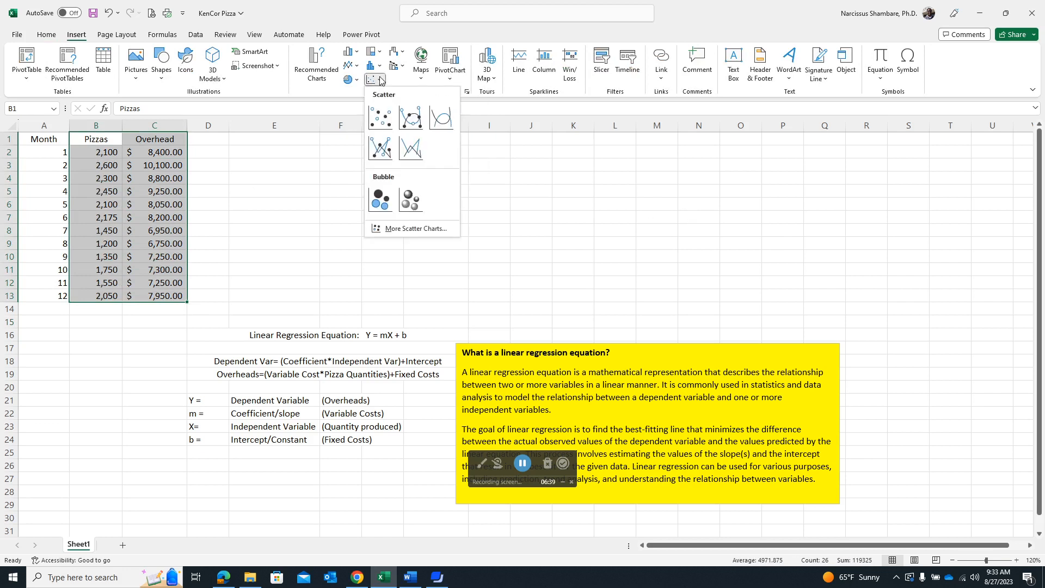
{"action": "left_click", "coordinate": [381, 118]}
{"action": "left_click_drag", "start_coordinate": [581, 256], "coordinate": [531, 156]}
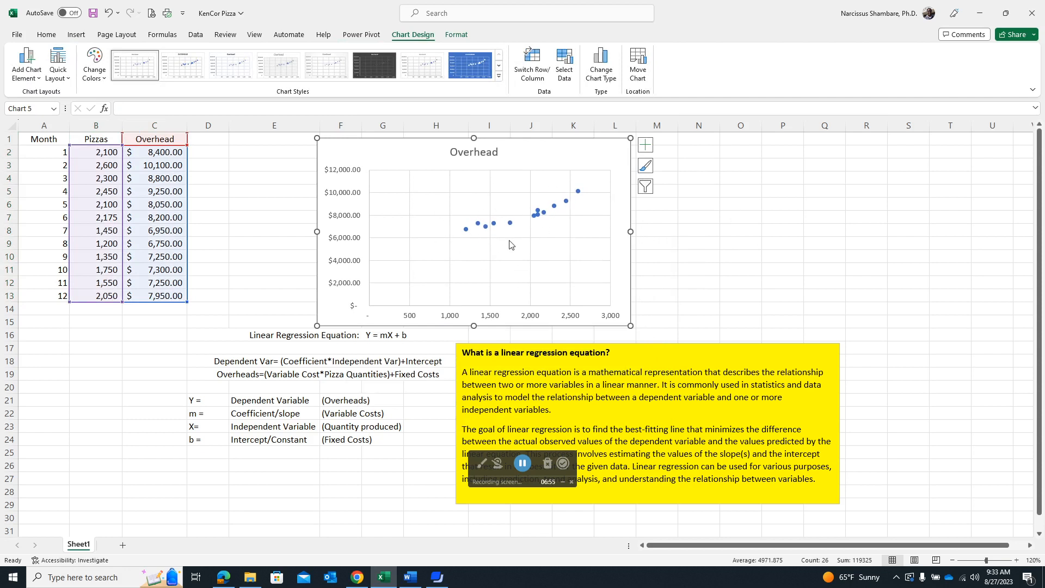
- Set the minimum bound of the chart's vertical Overhead axis to 6000
{"action": "double_click", "coordinate": [348, 194]}
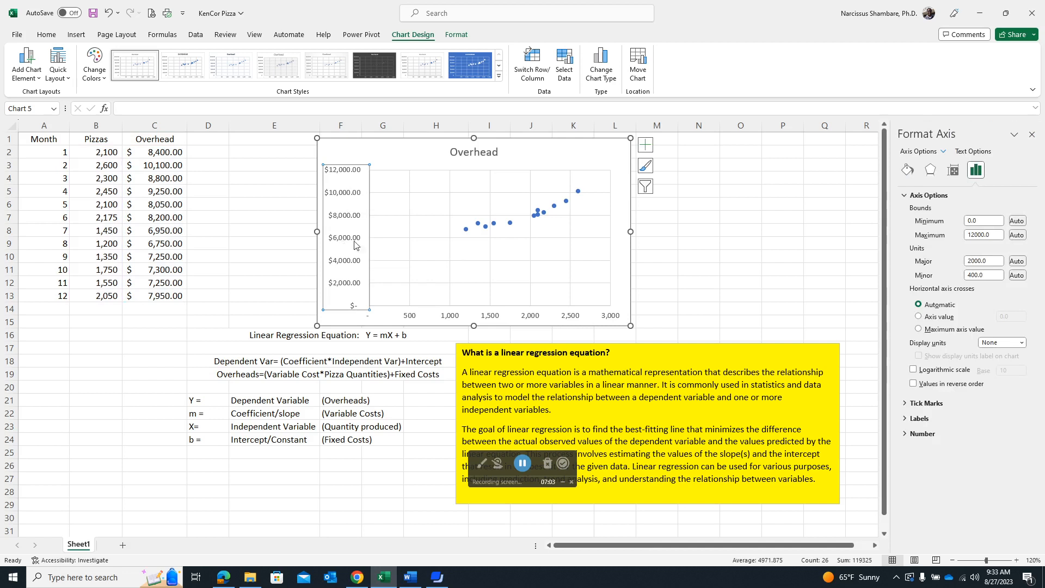
{"action": "double_click", "coordinate": [975, 220]}
{"action": "type", "text": "6000"}
{"action": "key", "text": "Return"}
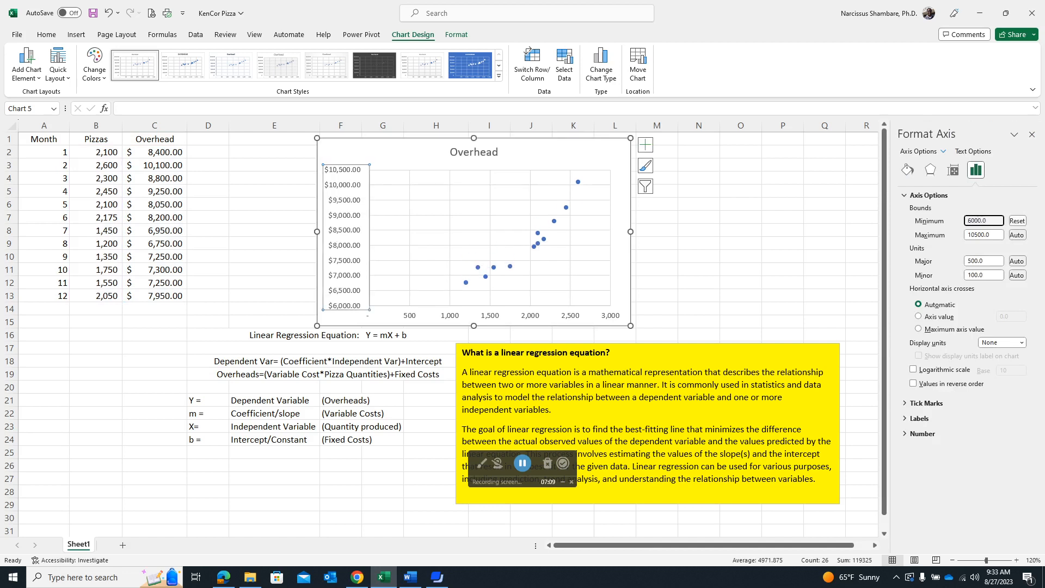
- Set the minimum bound of the chart's horizontal pizza quantity axis to 1000
{"action": "left_click", "coordinate": [457, 317]}
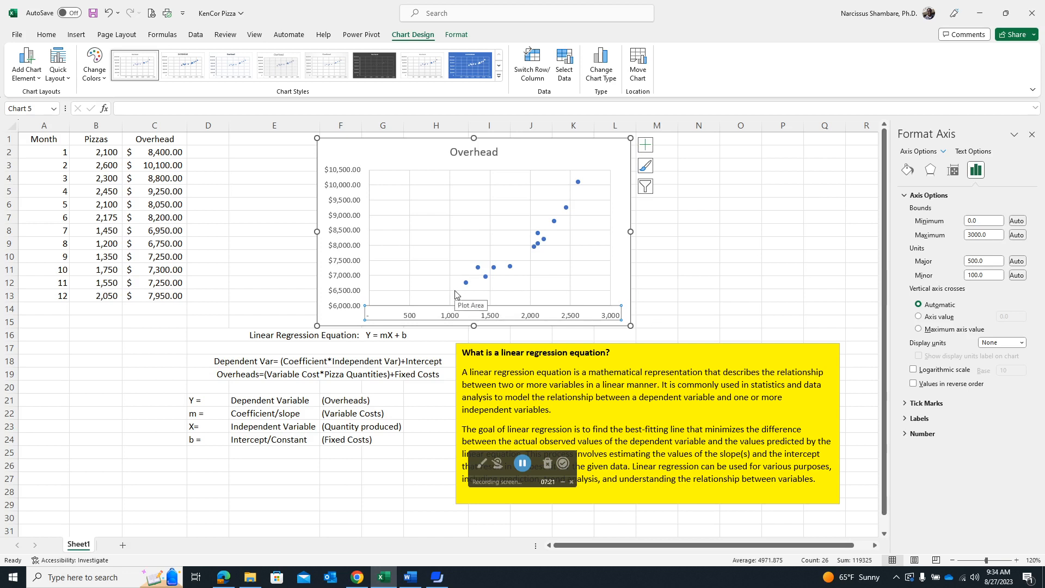
{"action": "left_click", "coordinate": [981, 221]}
{"action": "left_click_drag", "start_coordinate": [980, 221], "coordinate": [959, 220]}
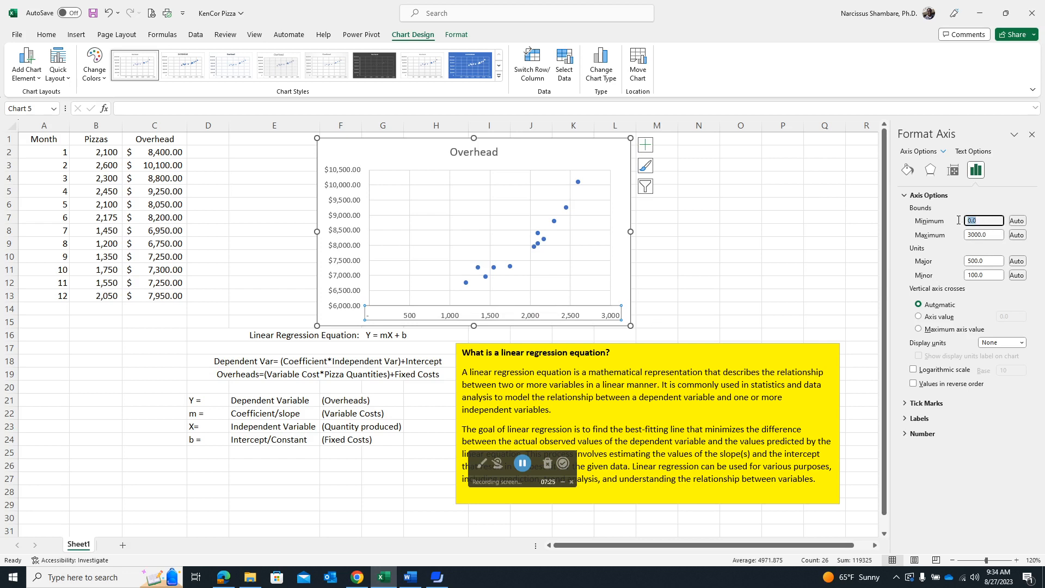
{"action": "type", "text": "1000"}
{"action": "key", "text": "Return"}
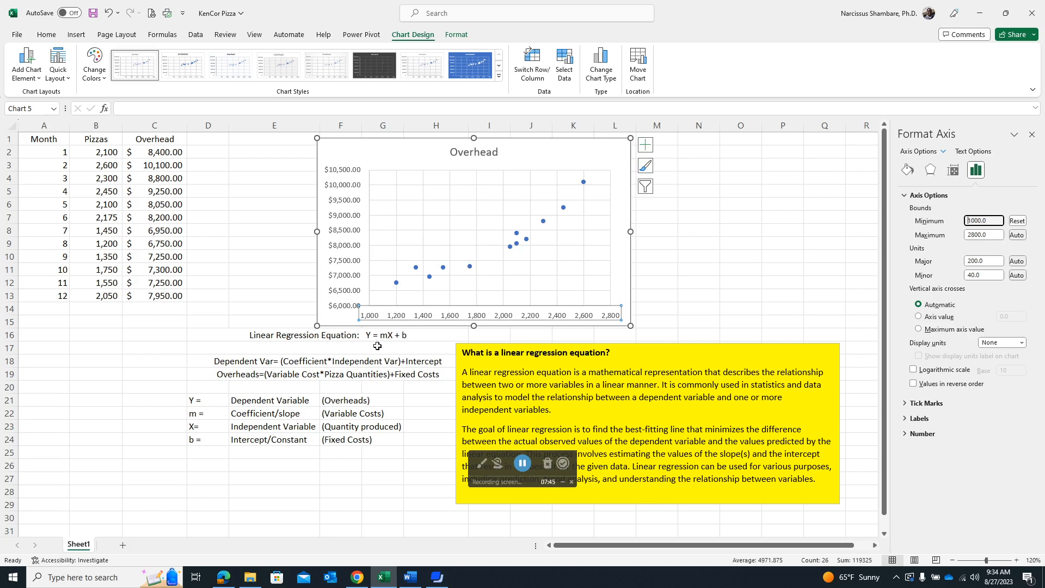
- Add a trendline to the Overhead scatter chart
{"action": "left_click", "coordinate": [646, 147]}
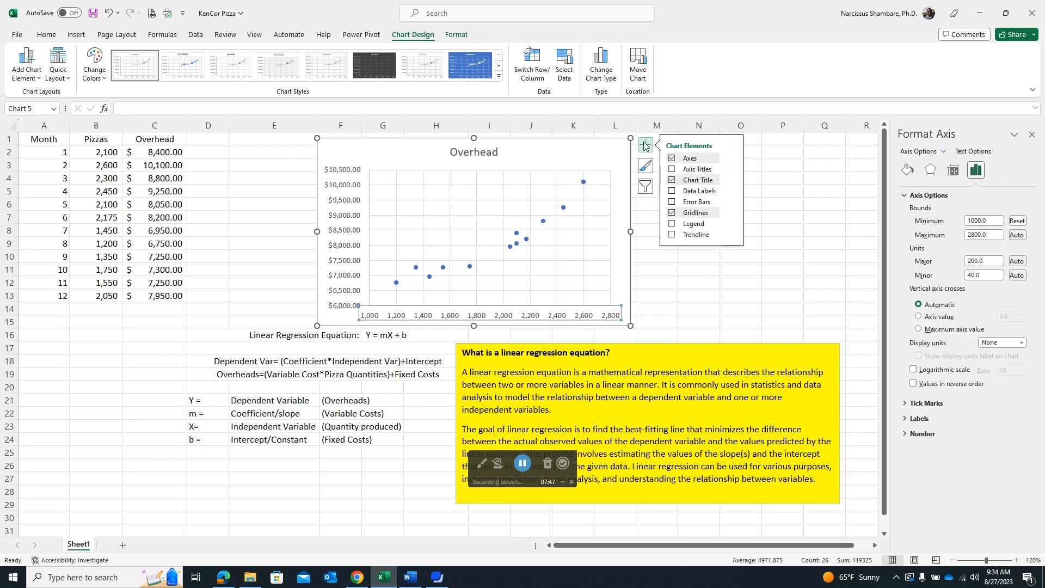
{"action": "left_click", "coordinate": [672, 235]}
{"action": "left_click", "coordinate": [672, 235]}
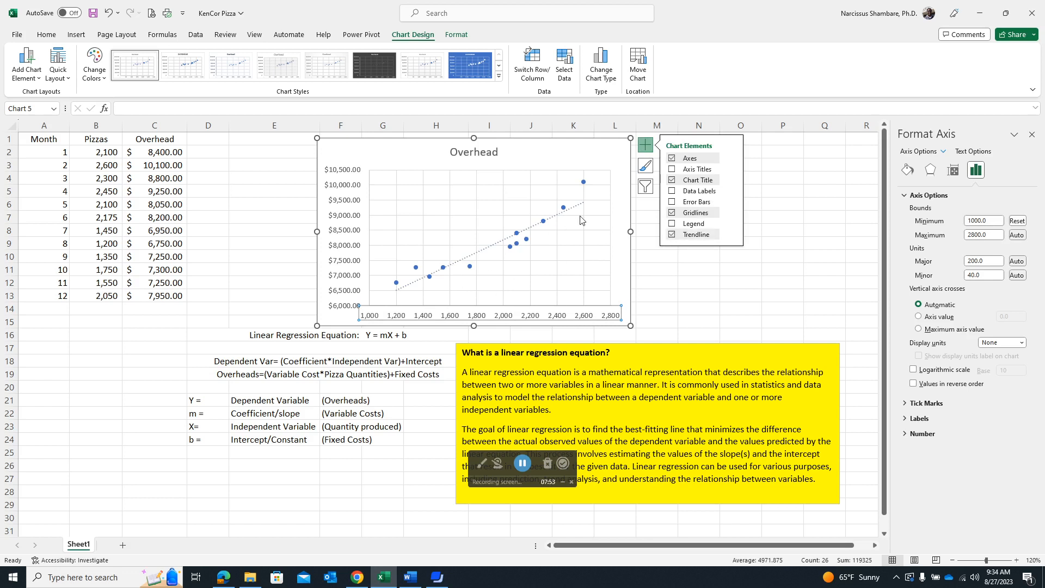
- Display the linear trendline's equation and R-squared value on the chart
{"action": "mouse_move", "coordinate": [707, 235]}
{"action": "left_click", "coordinate": [731, 236]}
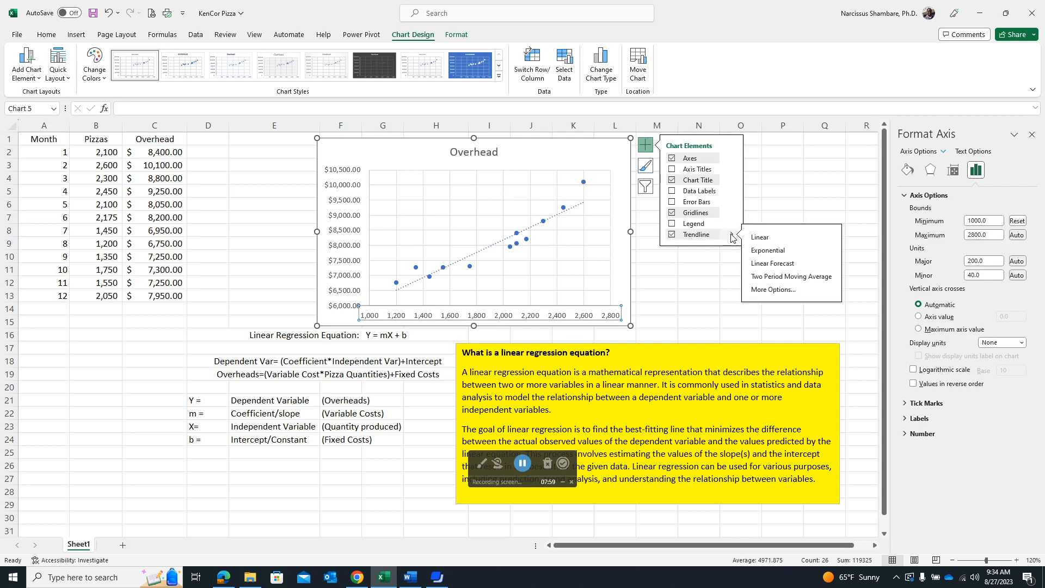
{"action": "left_click", "coordinate": [784, 291]}
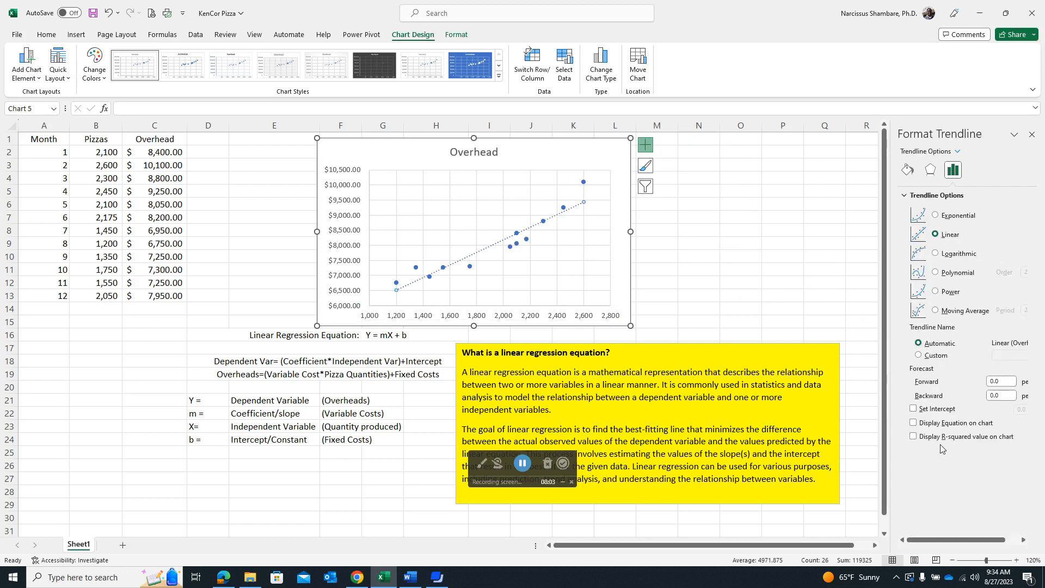
{"action": "left_click", "coordinate": [914, 424]}
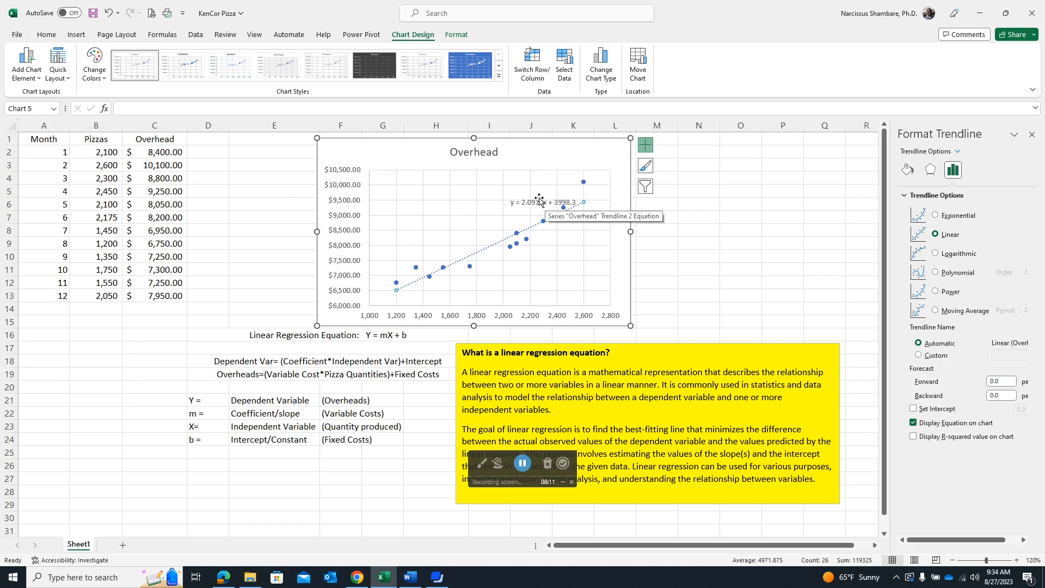
{"action": "left_click", "coordinate": [914, 437]}
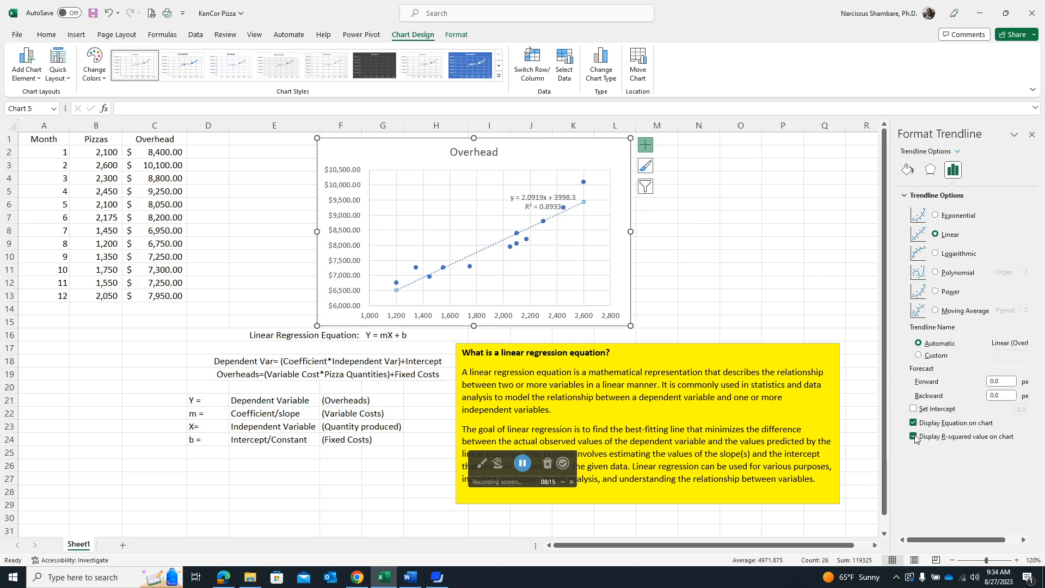
- Move the equation label to the upper middle of the plot and shift the chart clear of column E
{"action": "left_click", "coordinate": [557, 201]}
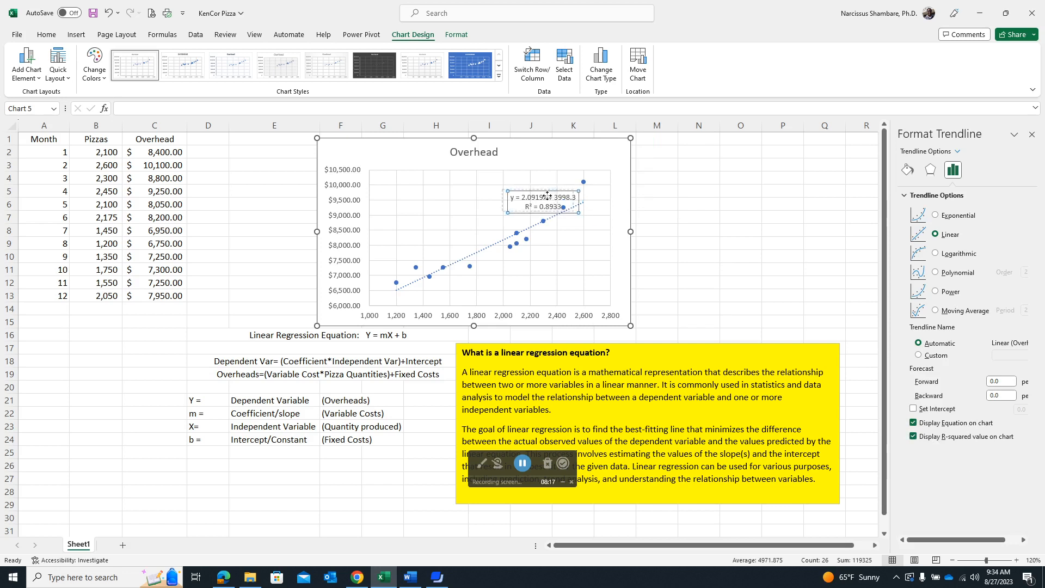
{"action": "left_click_drag", "start_coordinate": [513, 193], "coordinate": [453, 173]}
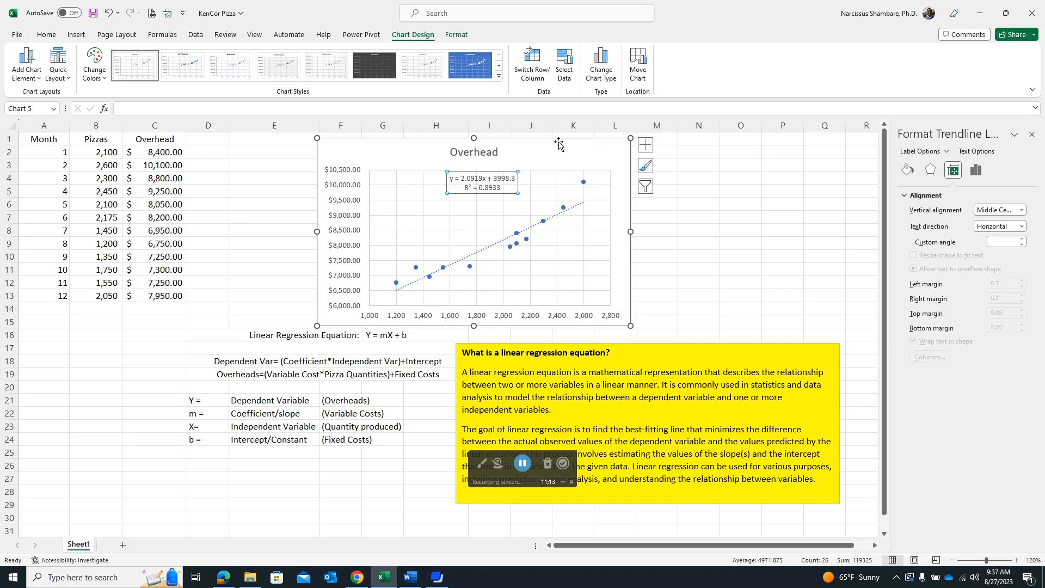
{"action": "left_click_drag", "start_coordinate": [561, 143], "coordinate": [591, 142]}
- Enter the label "Y=" in cell D5 and right-align it with an increased indent
{"action": "left_click", "coordinate": [246, 193]}
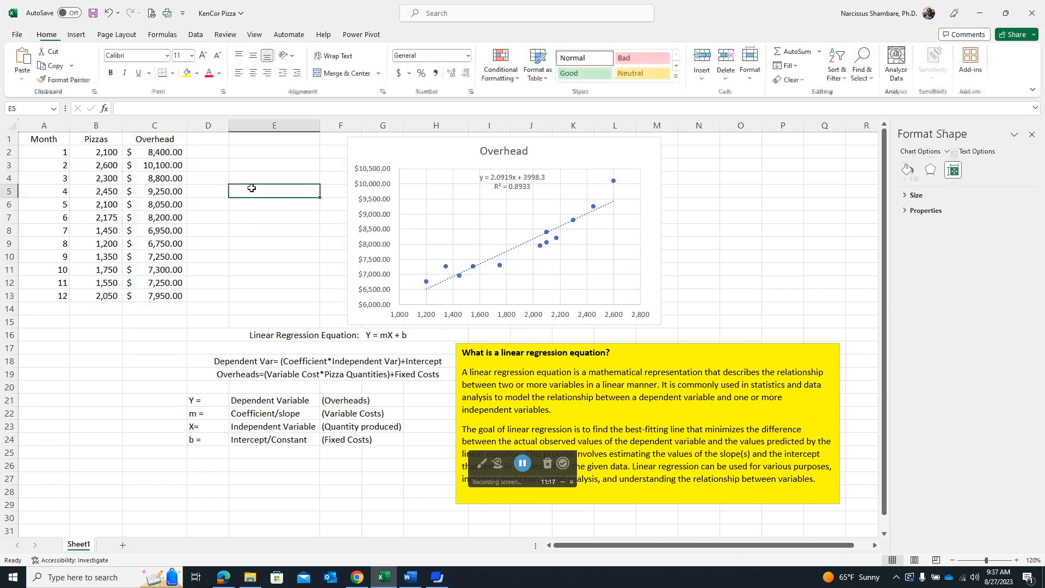
{"action": "left_click", "coordinate": [218, 190]}
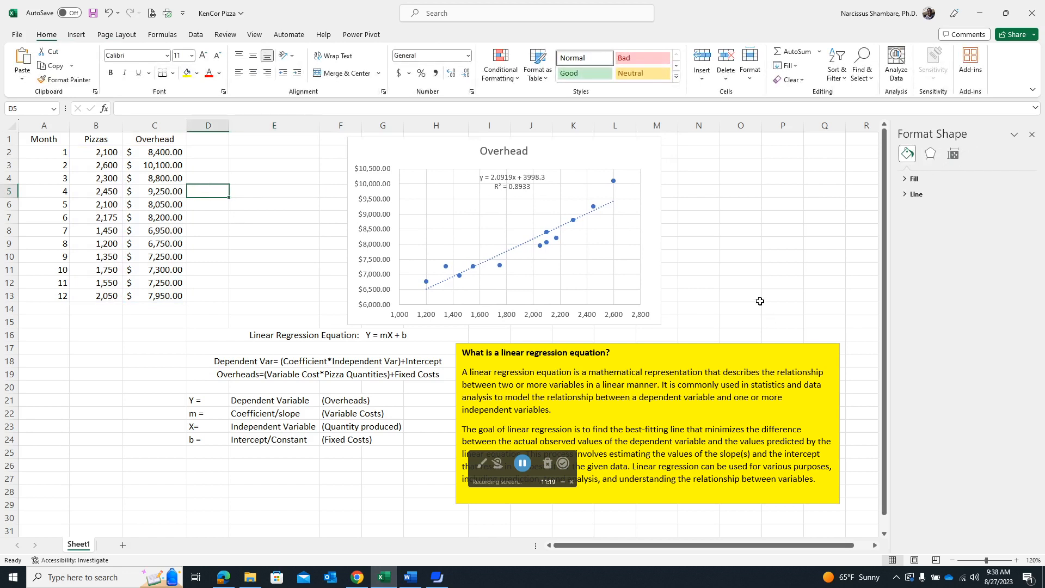
{"action": "type", "text": "Y="}
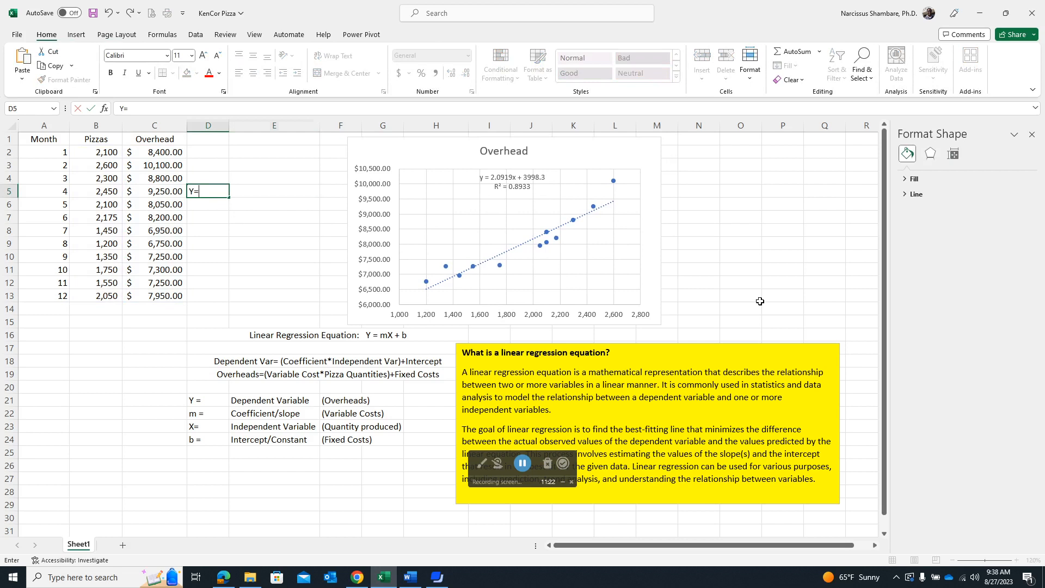
{"action": "key", "text": "Tab"}
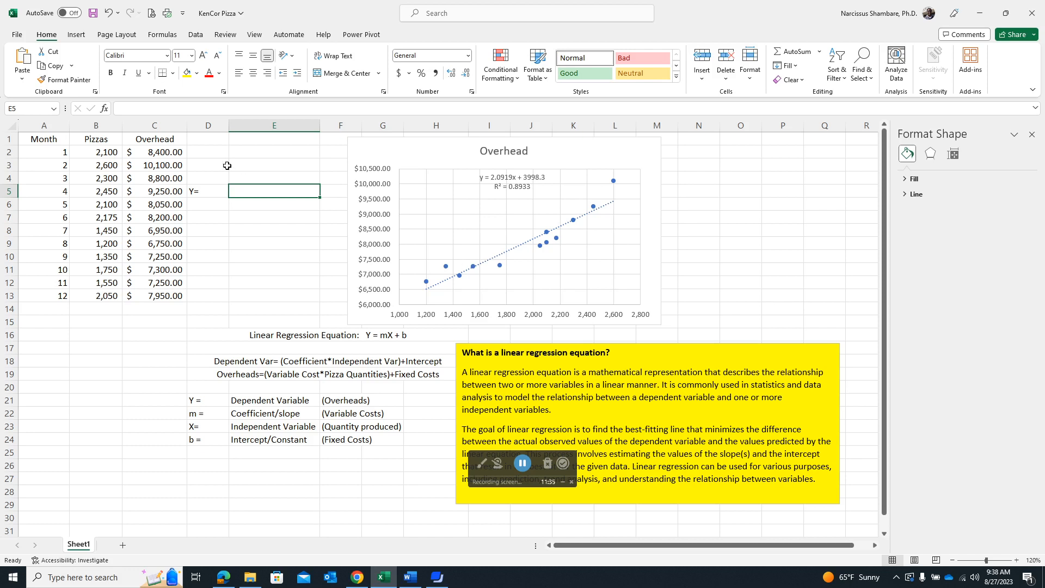
{"action": "left_click", "coordinate": [210, 188]}
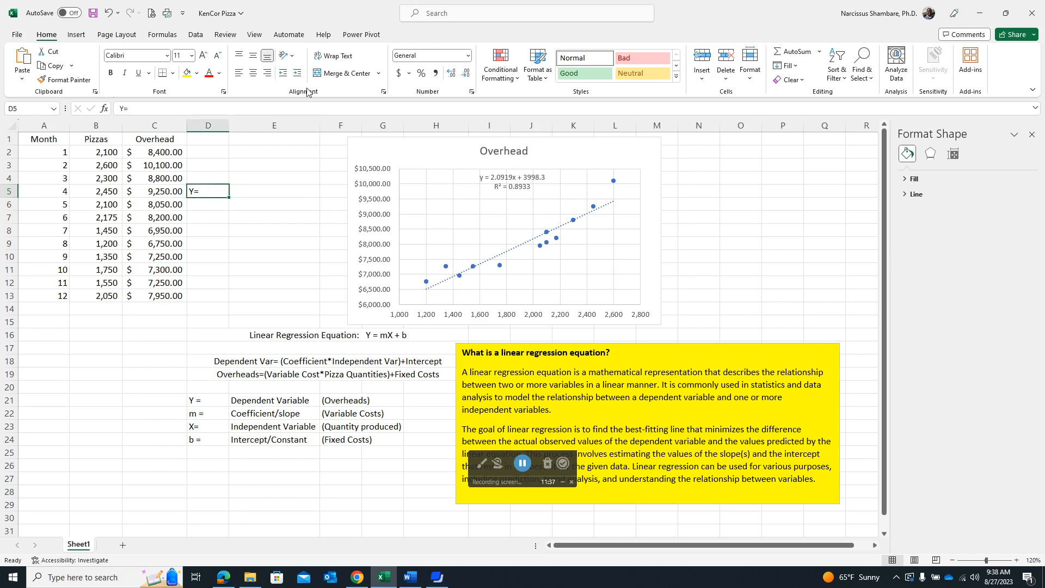
{"action": "left_click", "coordinate": [297, 74]}
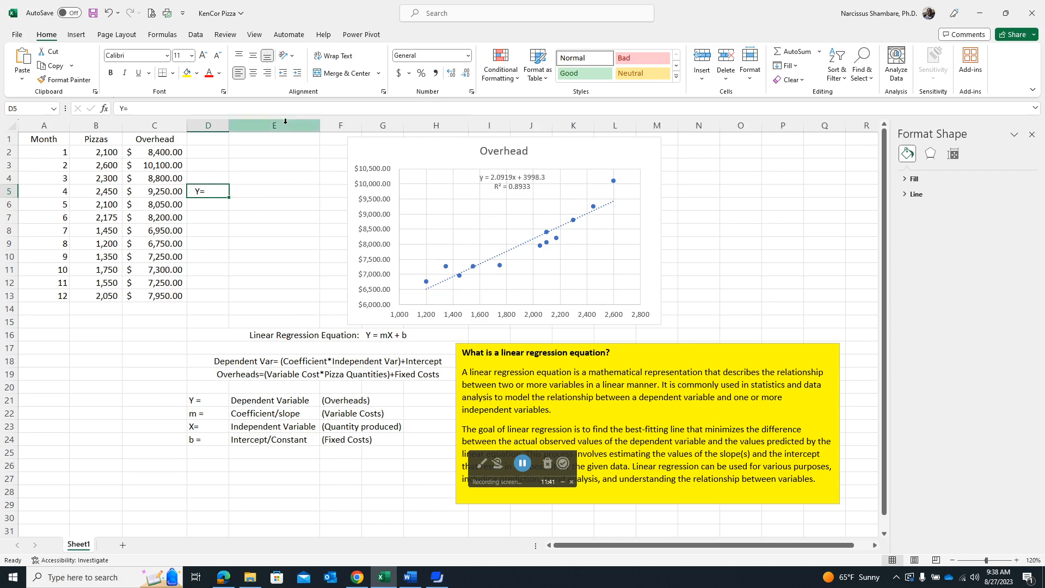
{"action": "left_click", "coordinate": [267, 75]}
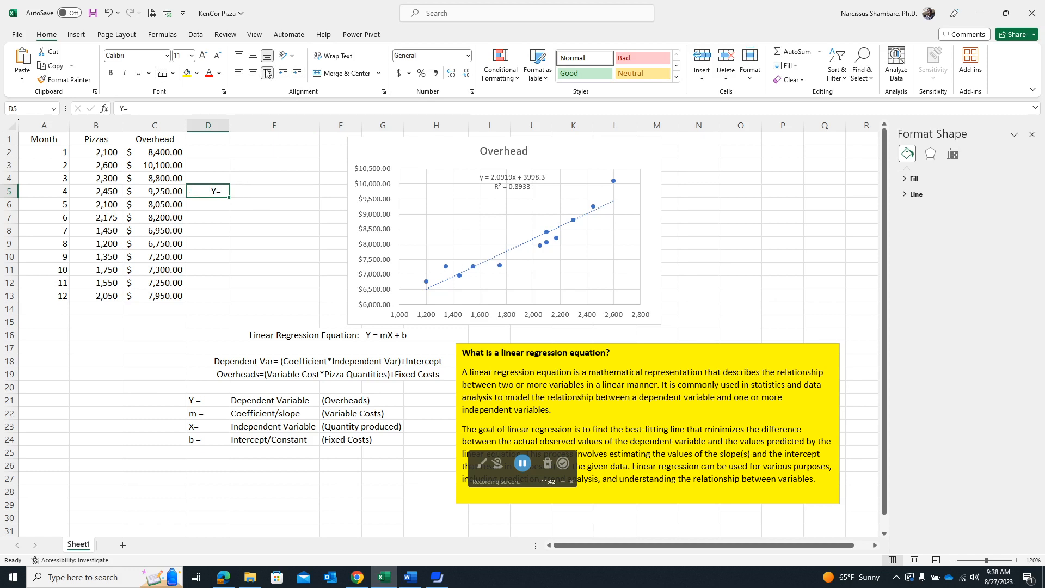
- Calculate the predicted overhead for 1800 pizzas in cell E5 with =(2.0919*1800)+3998.3
{"action": "left_click", "coordinate": [274, 188]}
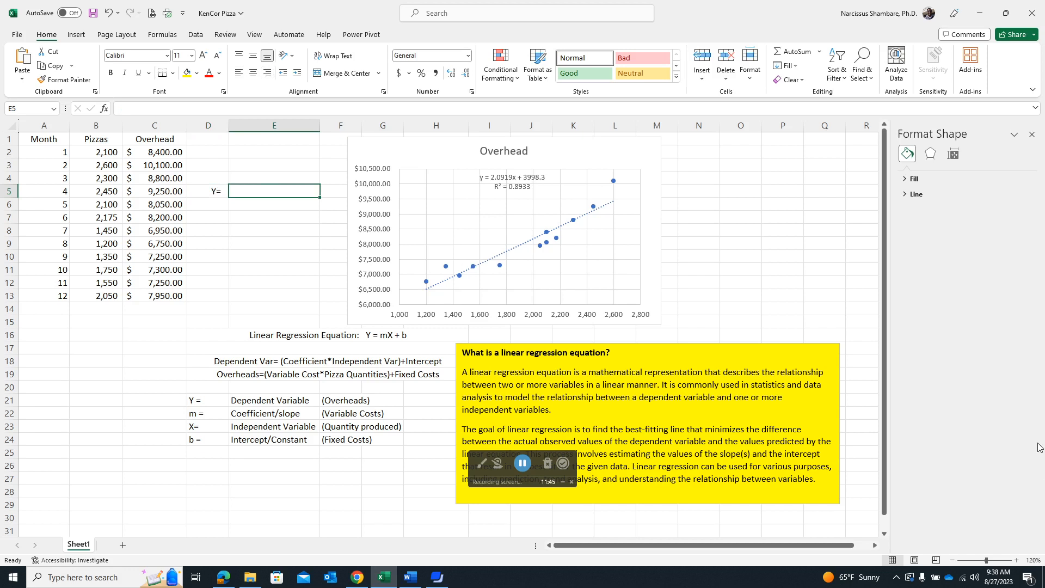
{"action": "type", "text": "="}
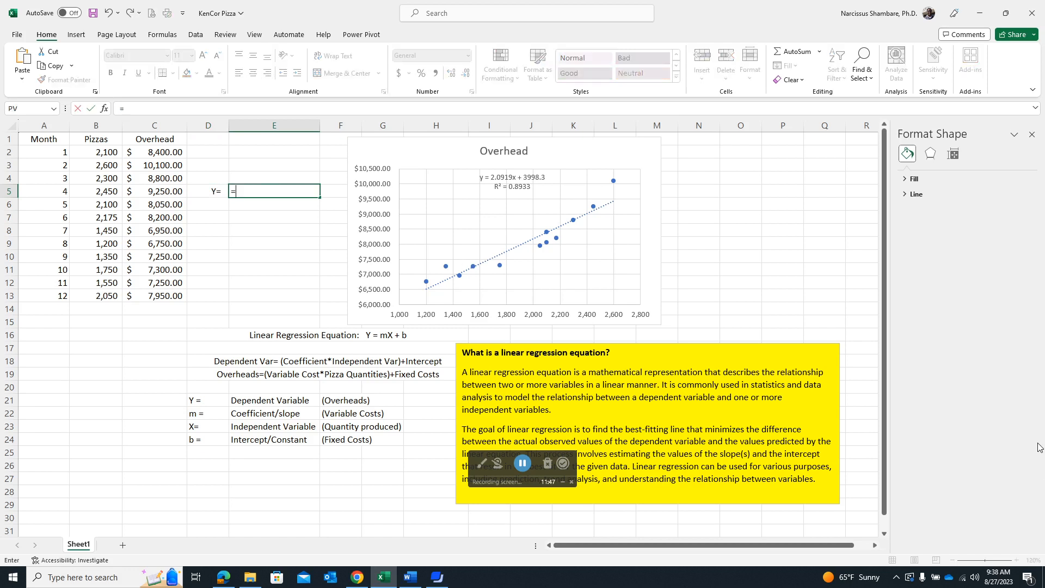
{"action": "type", "text": "(2.0919*1800)+"}
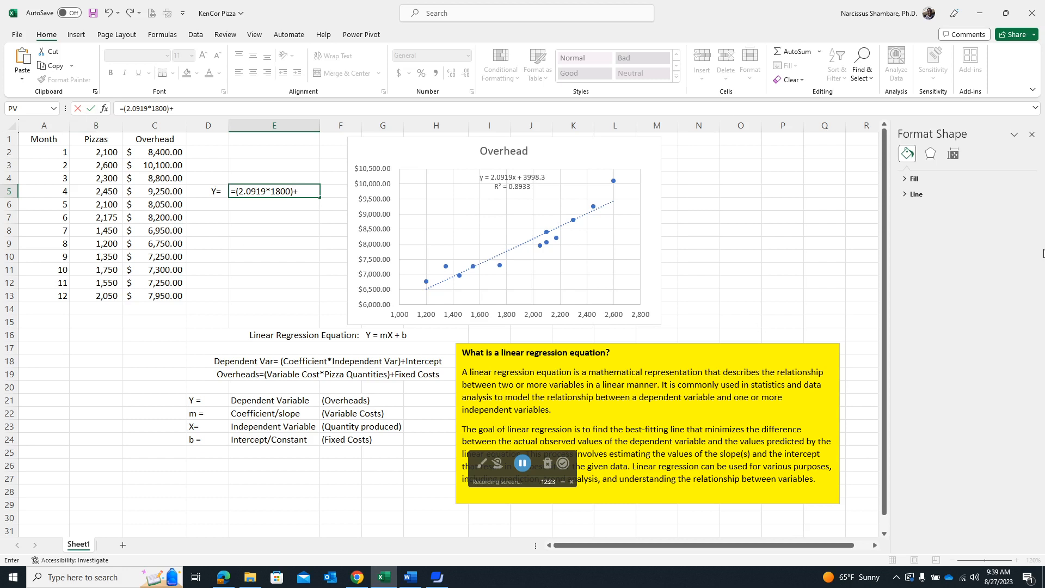
{"action": "type", "text": "998.3"}
{"action": "key", "text": "ctrl+Return"}
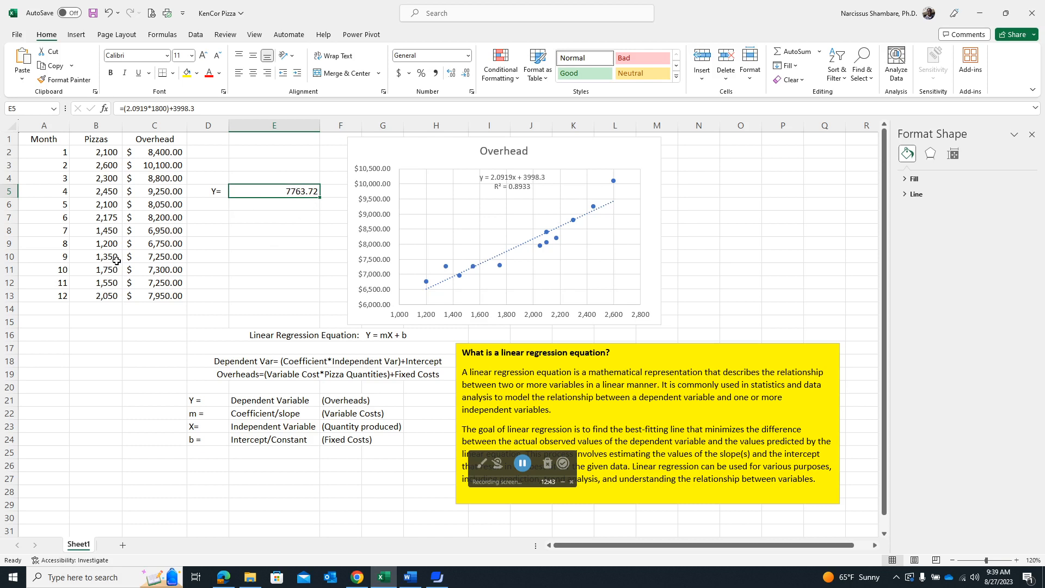
- Enter a second "Y=" label in cell D6 and right-align it
{"action": "left_click", "coordinate": [220, 204]}
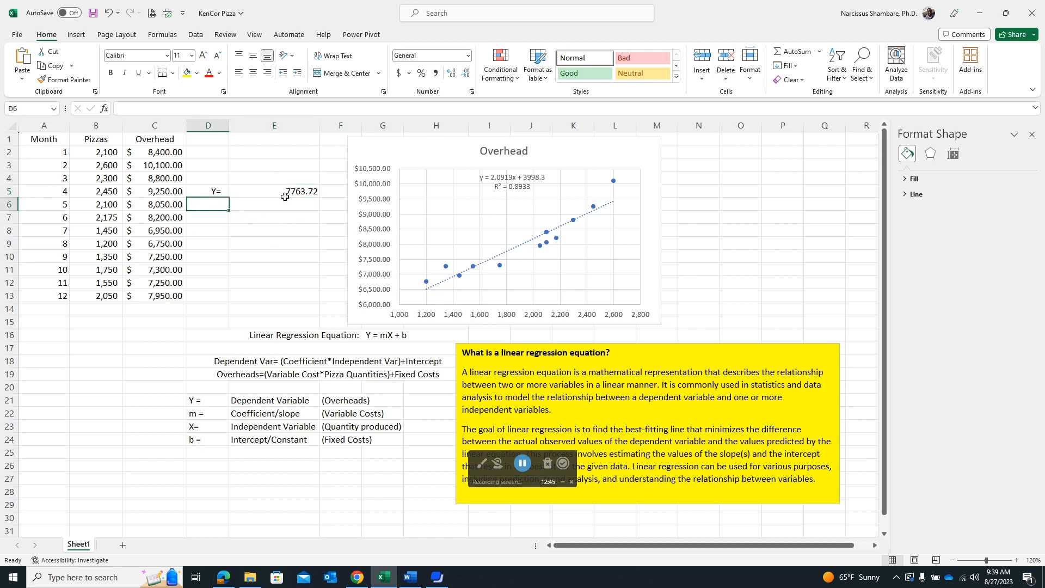
{"action": "type", "text": "Y="}
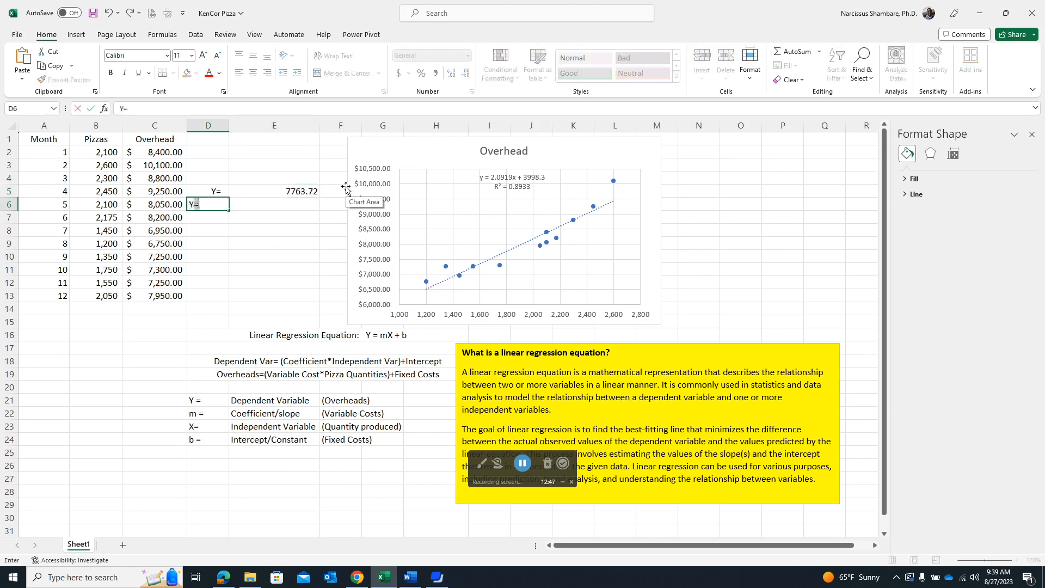
{"action": "key", "text": "Tab"}
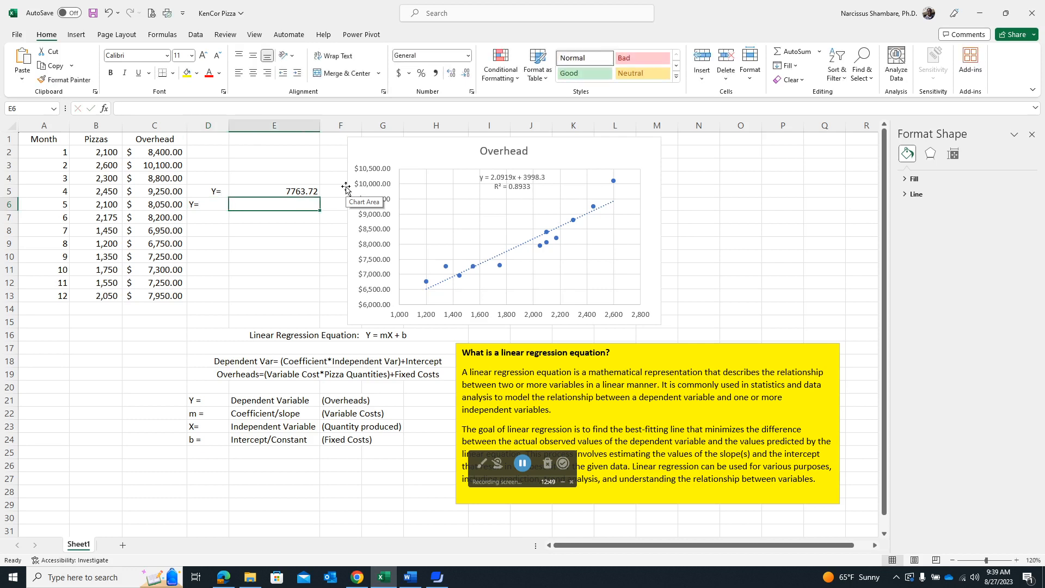
{"action": "left_click", "coordinate": [215, 205]}
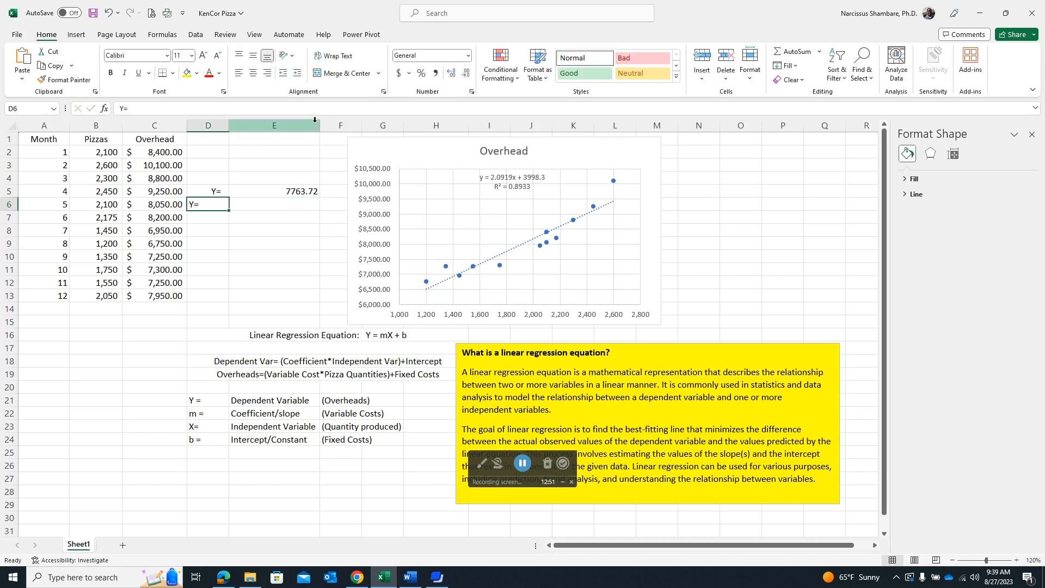
{"action": "left_click", "coordinate": [267, 72]}
- Calculate the predicted overhead for 2200 pizzas in cell E6 with =(2.0919*2200)+3998.3
{"action": "left_click", "coordinate": [293, 200]}
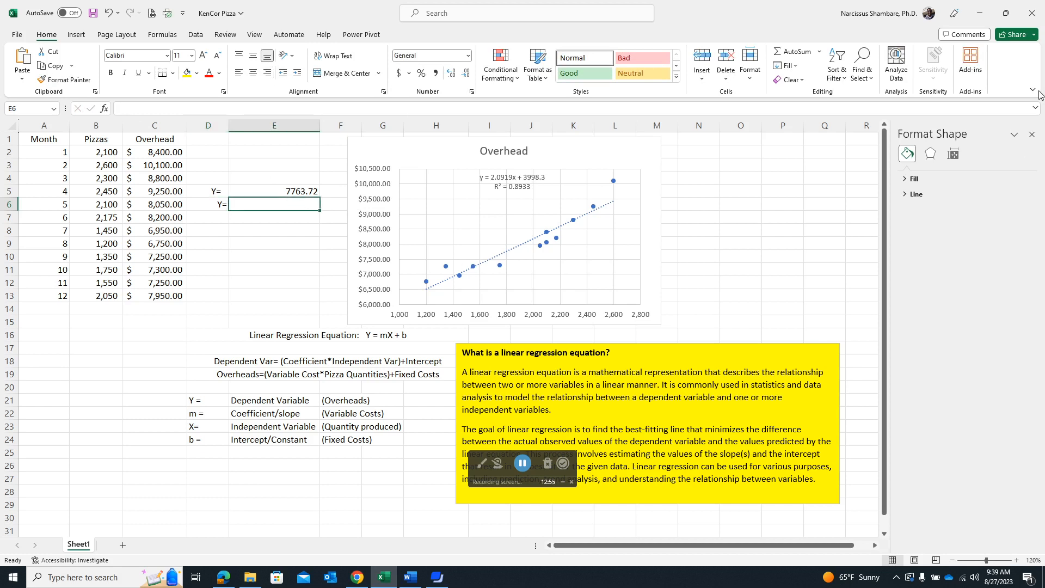
{"action": "type", "text": "=("}
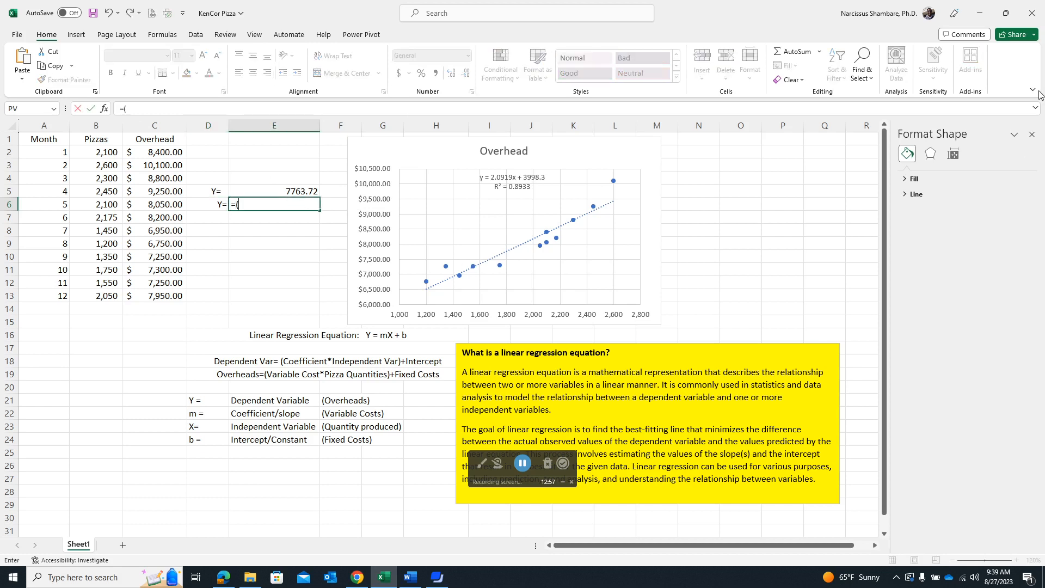
{"action": "type", "text": "2.0919"}
{"action": "type", "text": "*2200)"}
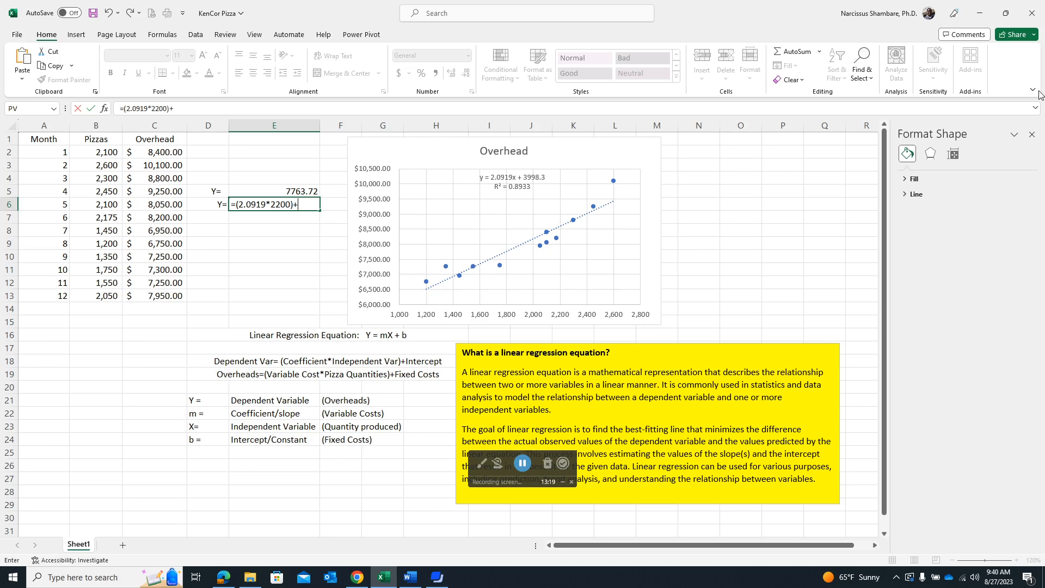
{"action": "type", "text": "+3998.3"}
{"action": "key", "text": "ctrl+Return"}
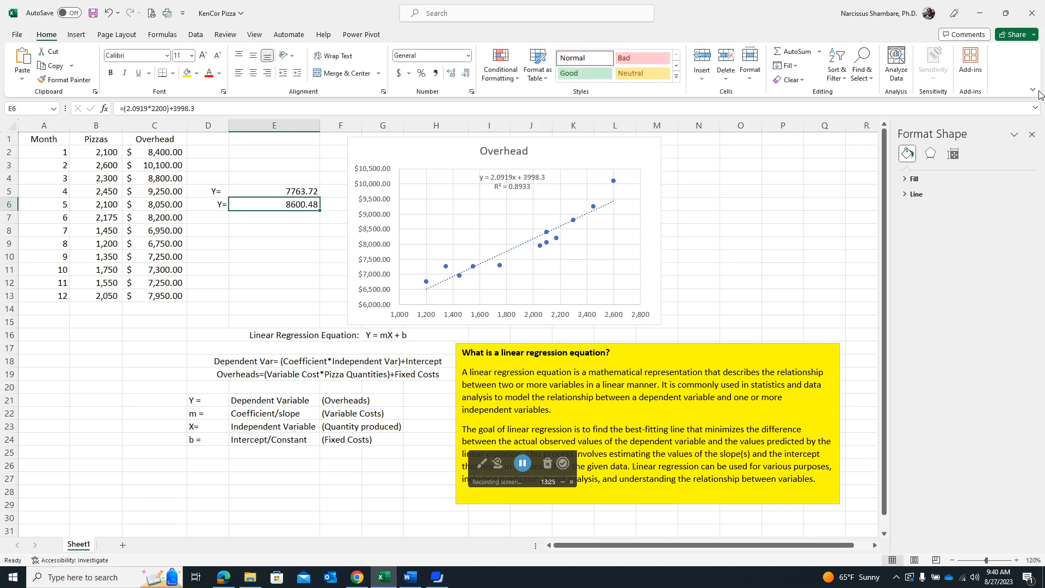